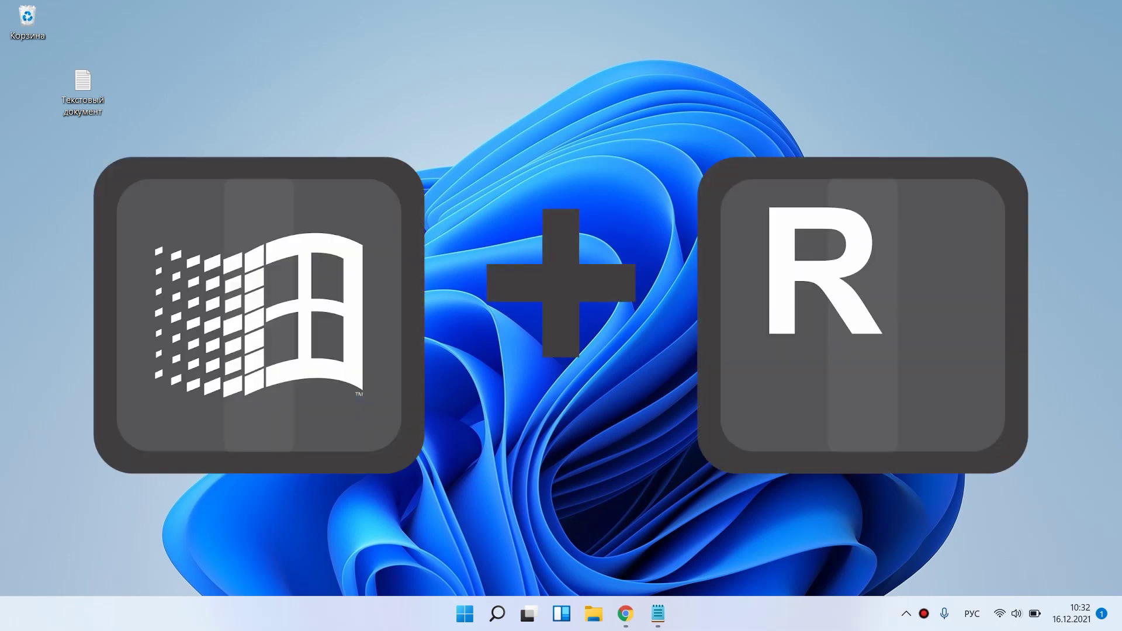
Run regedit from the Run dialog to open the Registry Editor, using the English keyboard layout
key("super+r")
type("dx")
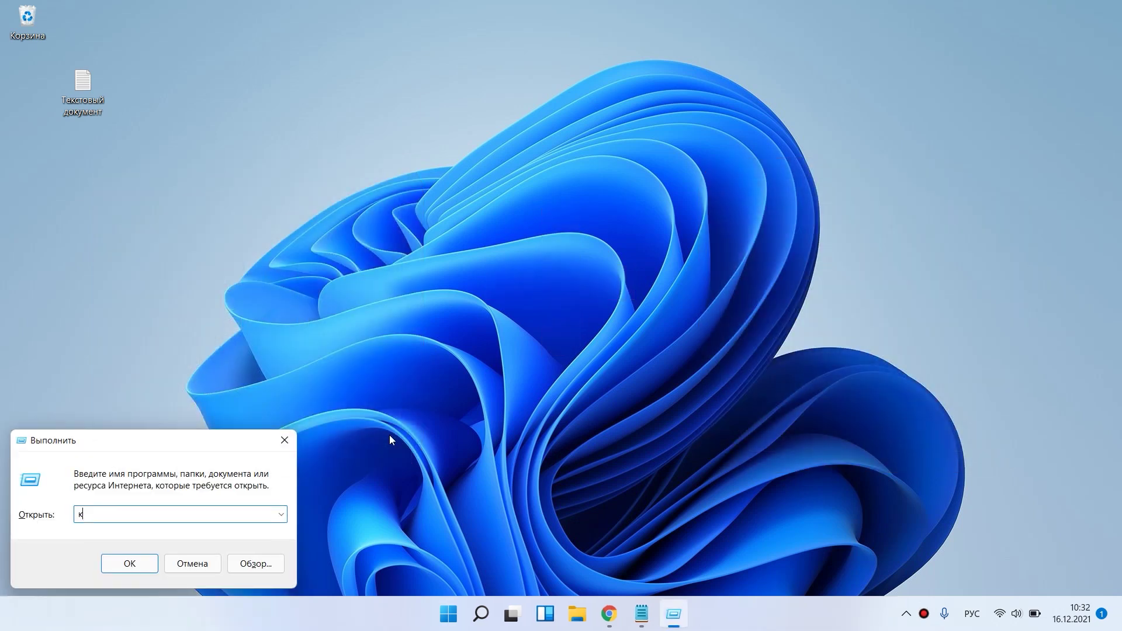
key("BackSpace")
key("BackSpace")
key("alt+shift")
type("e")
key("BackSpace")
type("rege")
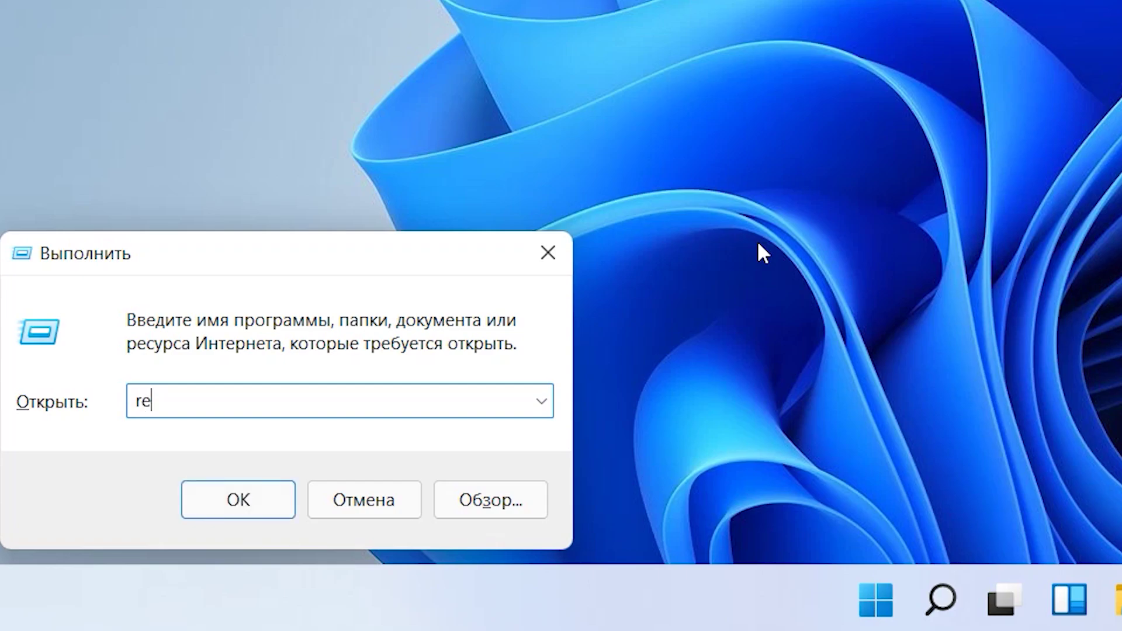
type("dit")
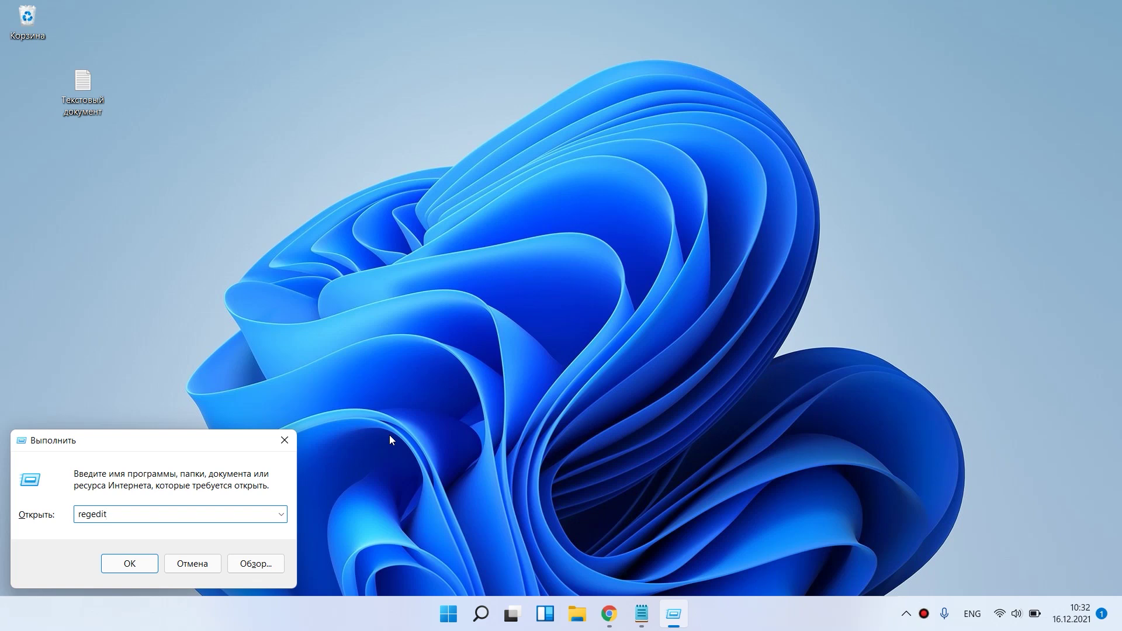
left_click(130, 564)
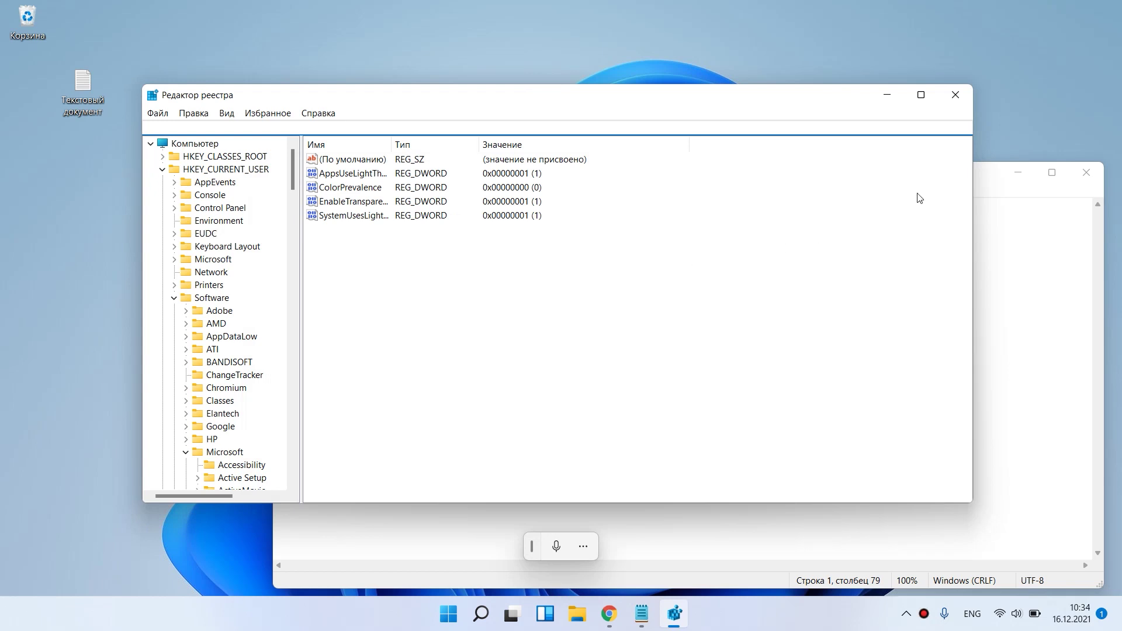
Copy the registry path from the text document and go to HKEY_CURRENT_USER\Software\Microsoft\Windows\CurrentVersion\Themes\Personalize in the Registry Editor
left_click(980, 174)
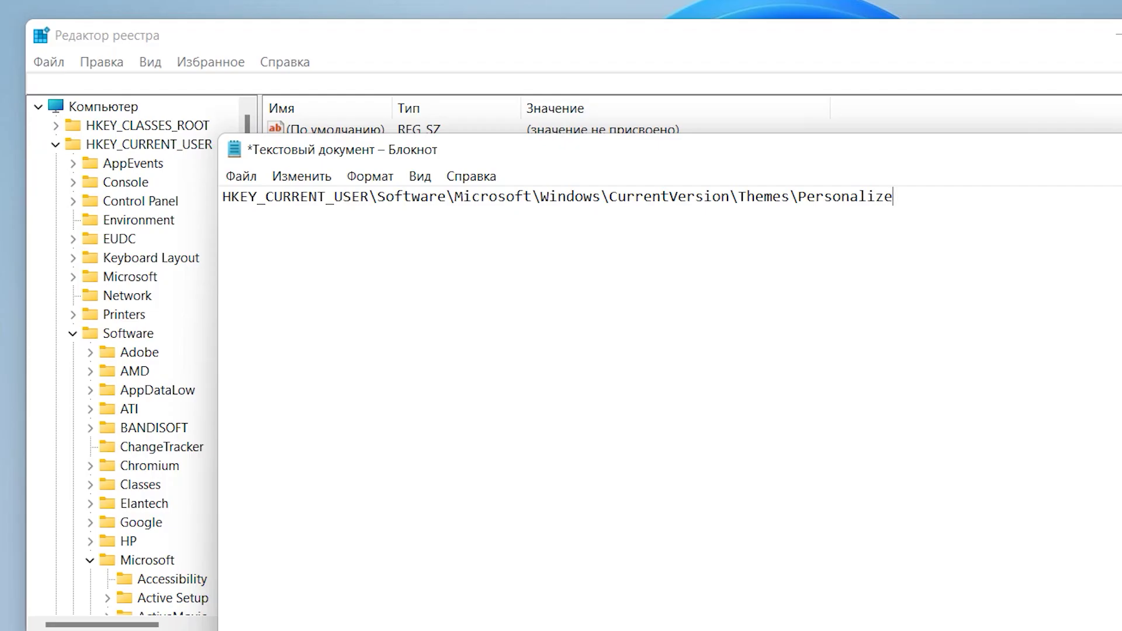
left_click_drag(914, 201, 212, 207)
key("ctrl+c")
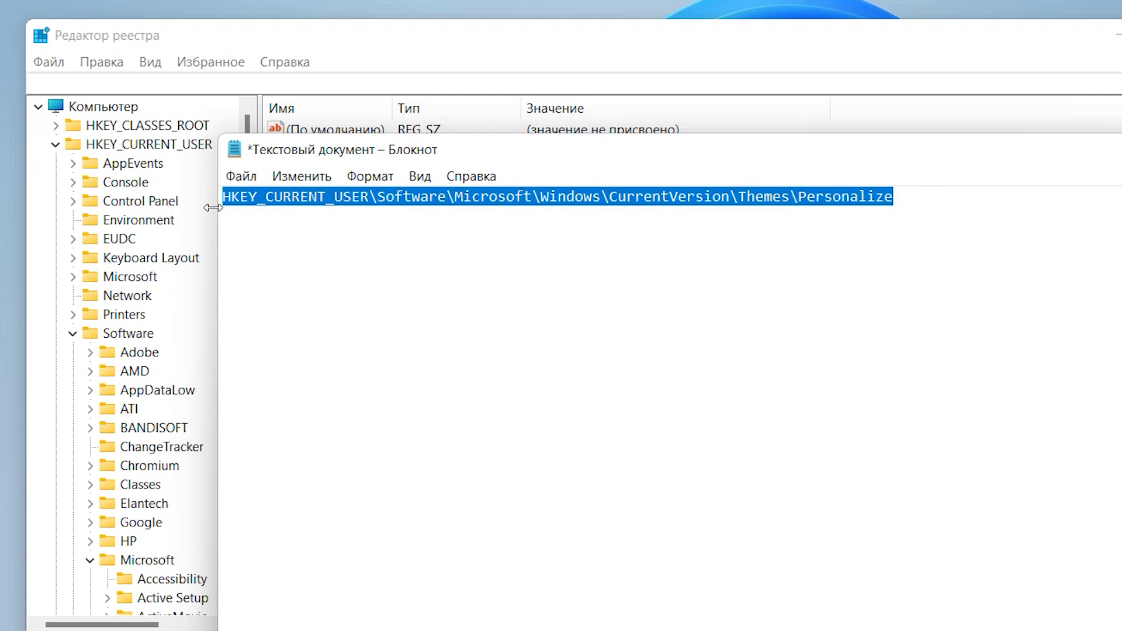
left_click(99, 77)
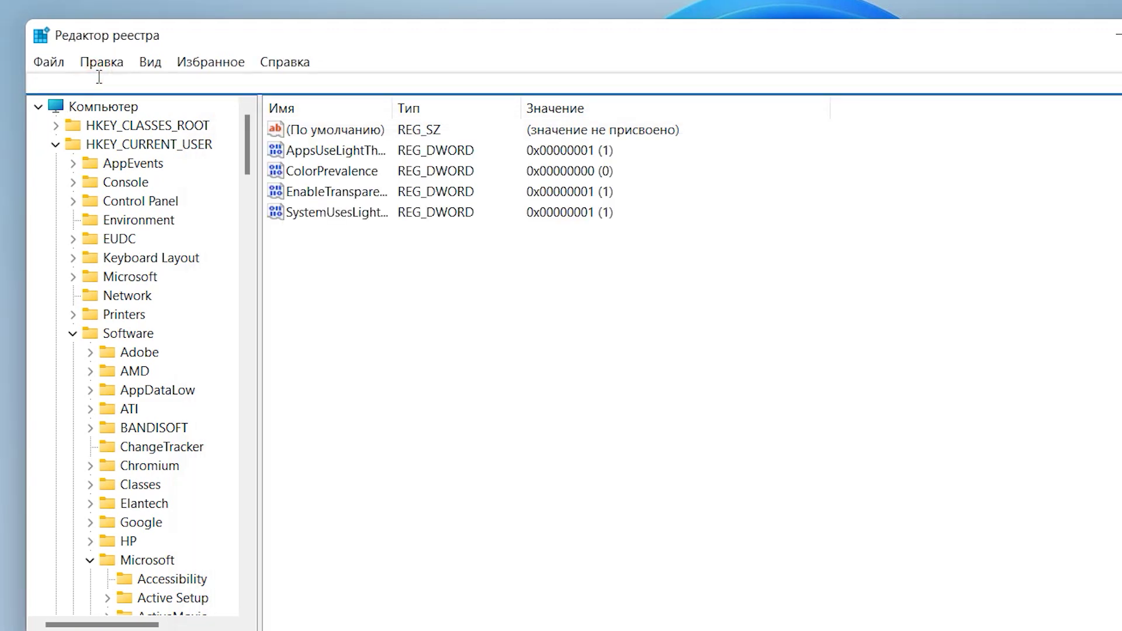
key("ctrl+v")
key("Return")
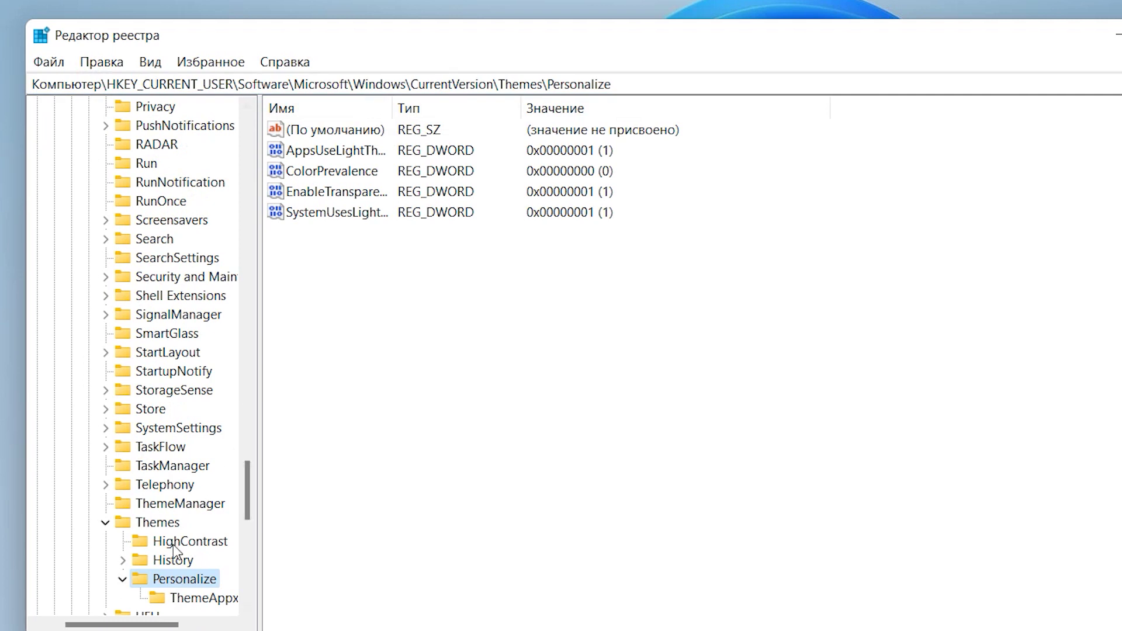
left_click(173, 578)
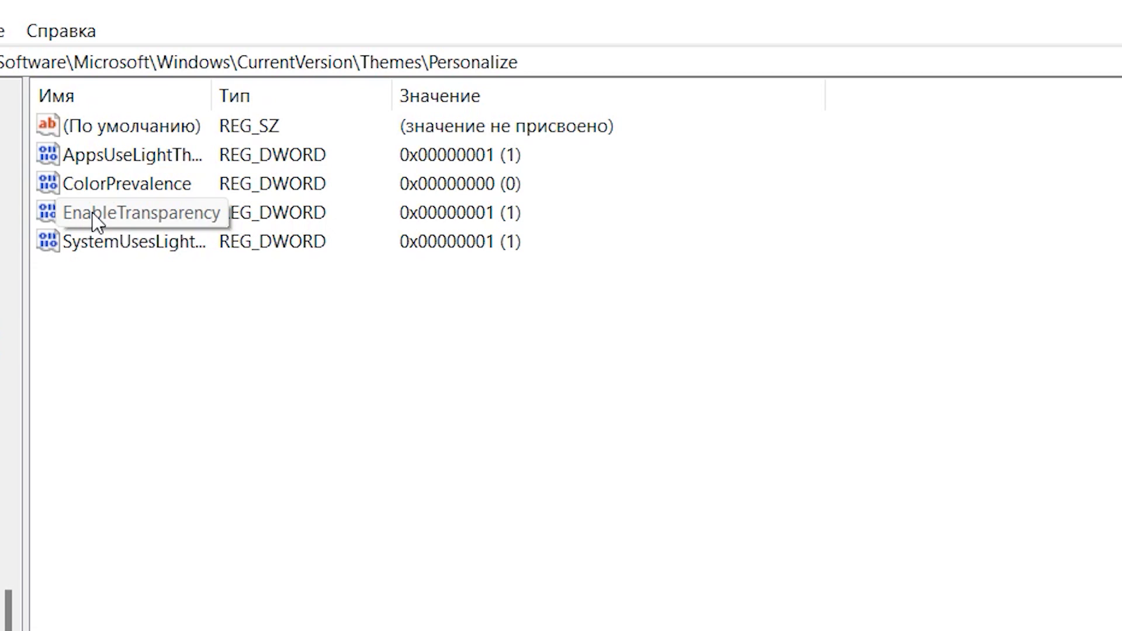
Set the EnableTransparency DWORD value to 0 in the Personalize key
left_click(96, 222)
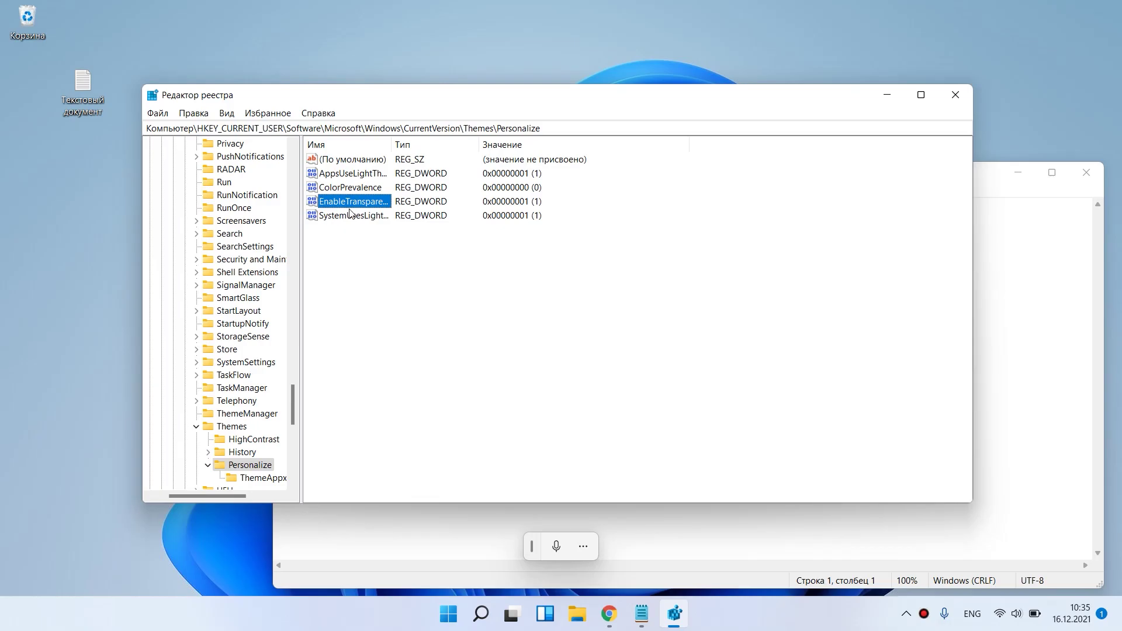
double_click(341, 201)
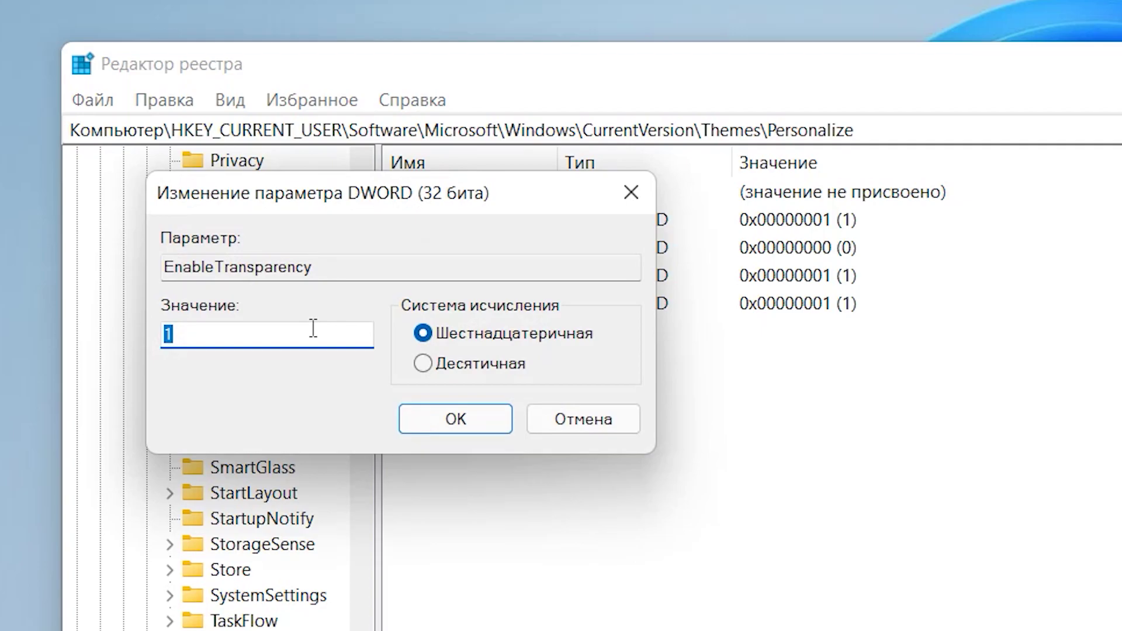
type("0")
left_click(436, 419)
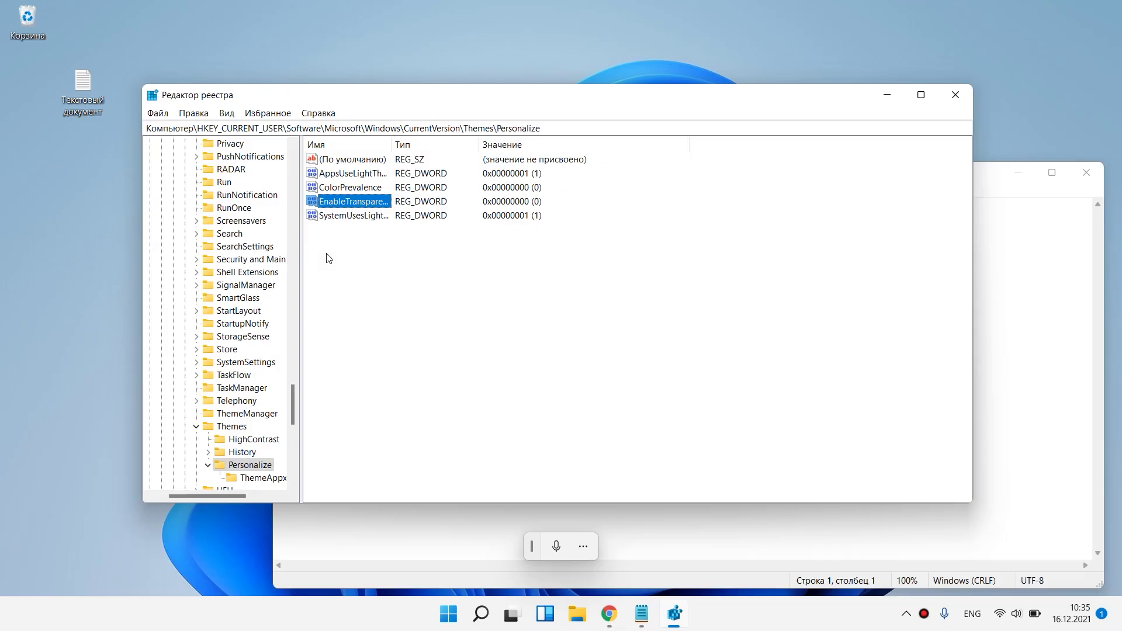
Set the EnableTransparency DWORD value to 2 and confirm the change
double_click(332, 205)
type("2")
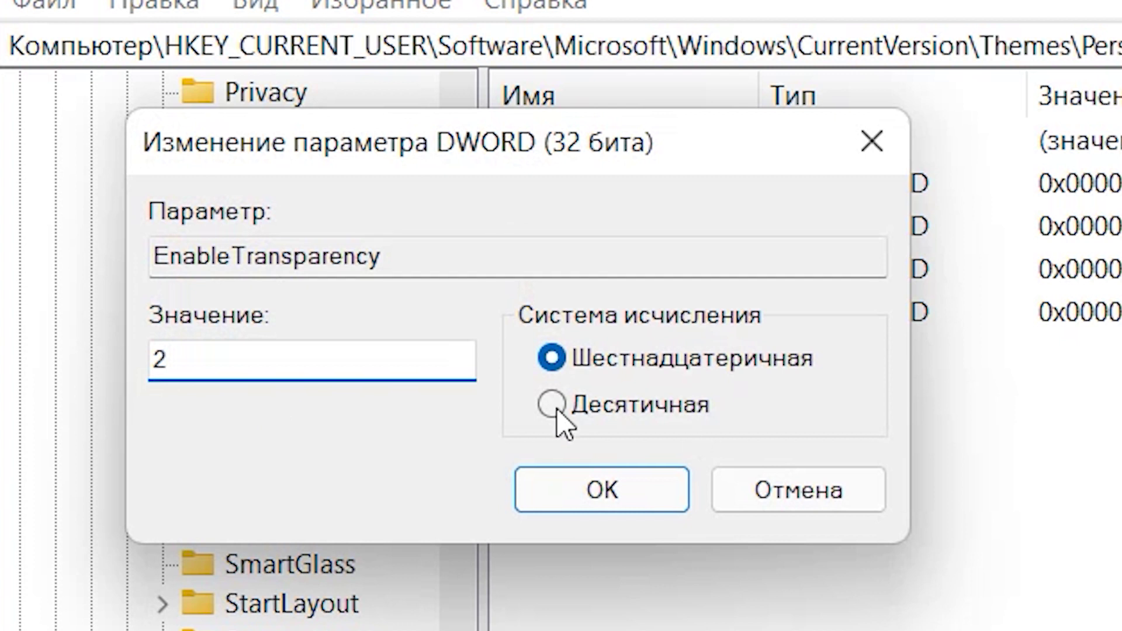
left_click(577, 491)
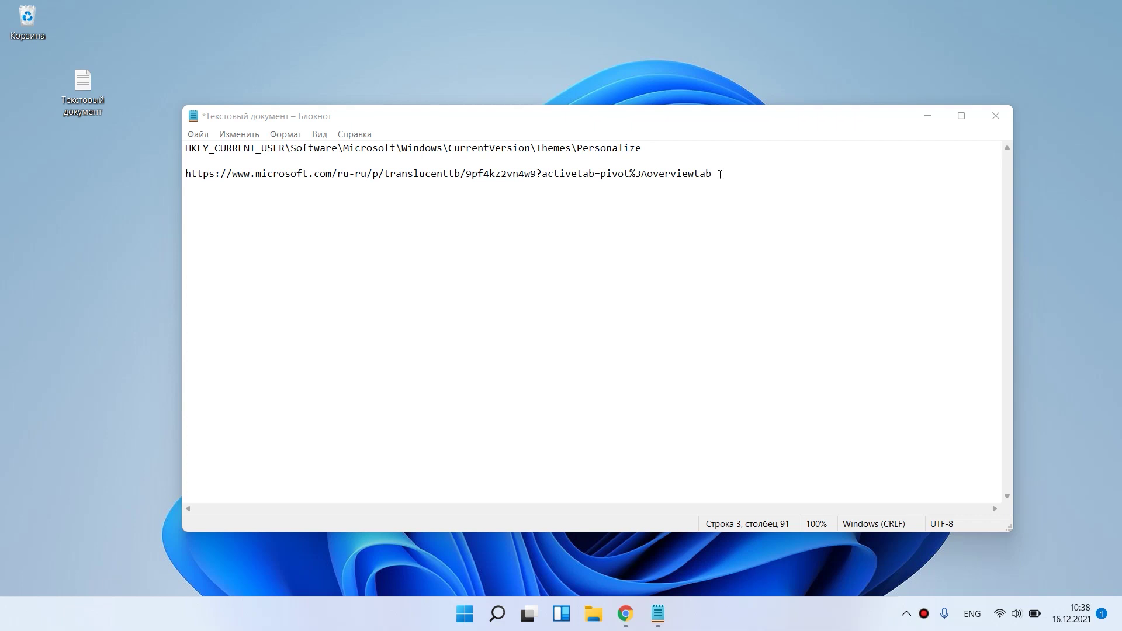
Open the TranslucentTB link from the text document in Chrome and continue to its Microsoft Store page
left_click_drag(720, 175, 184, 187)
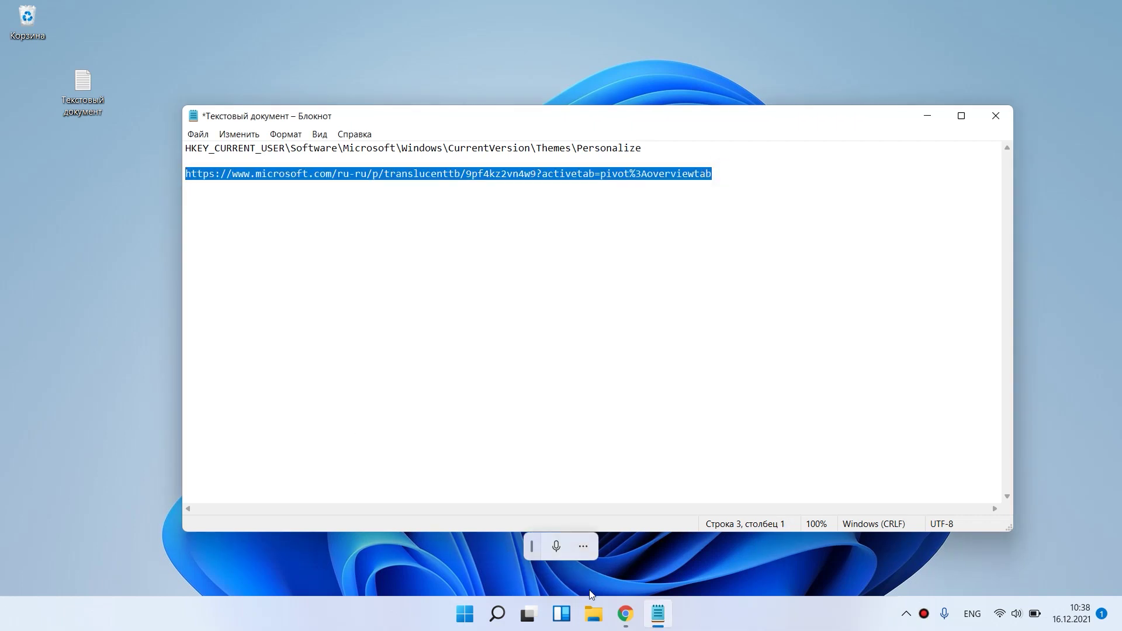
left_click(627, 627)
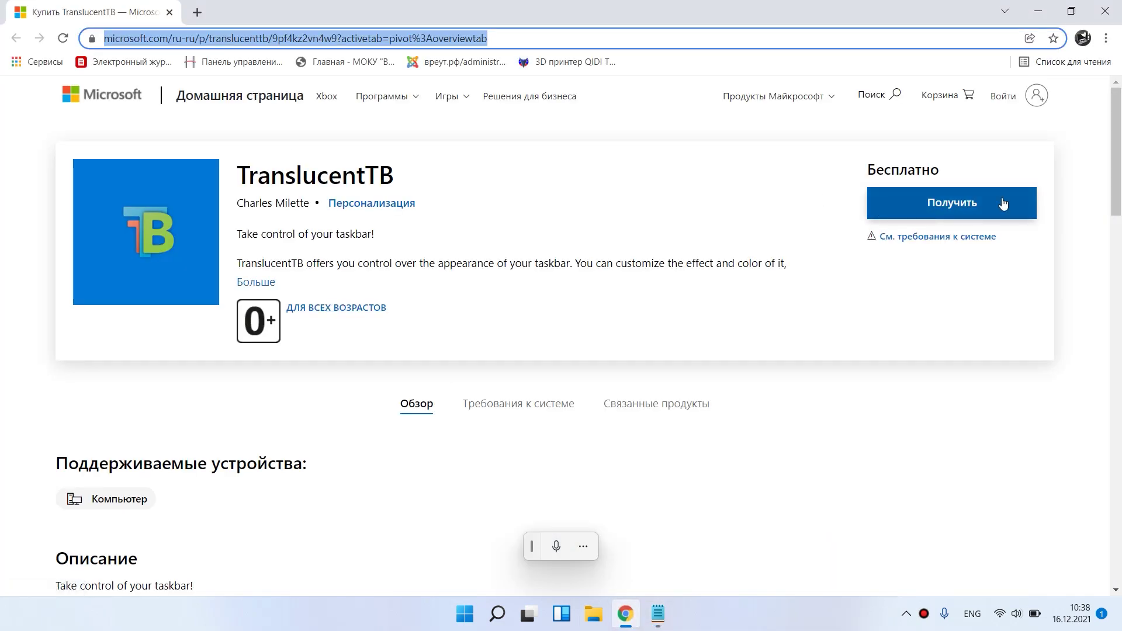
left_click(918, 214)
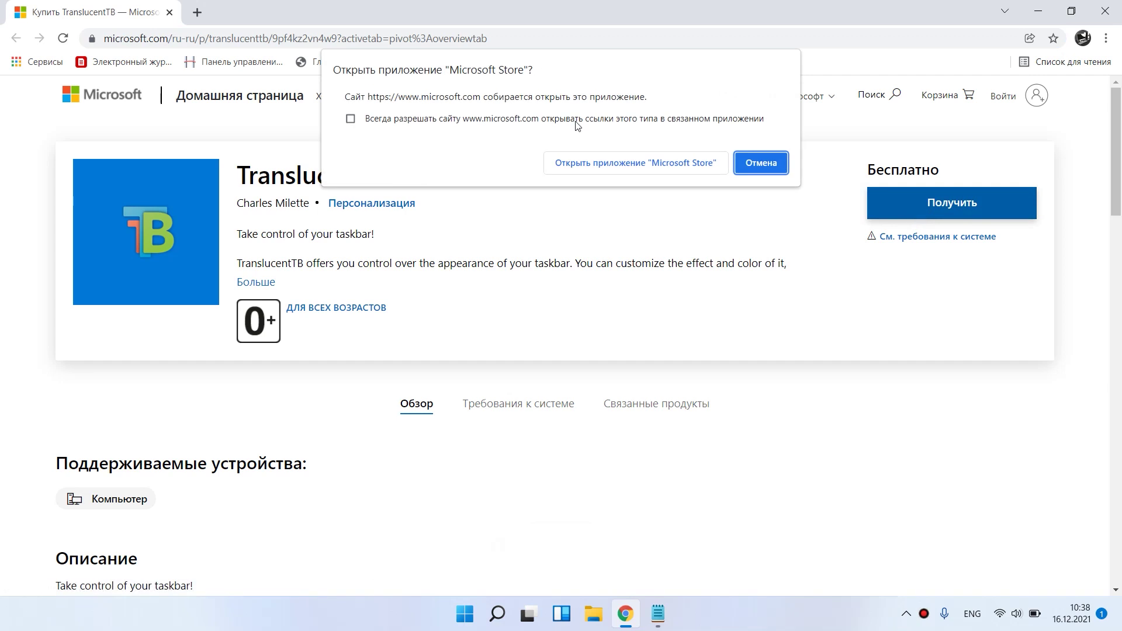
left_click(597, 163)
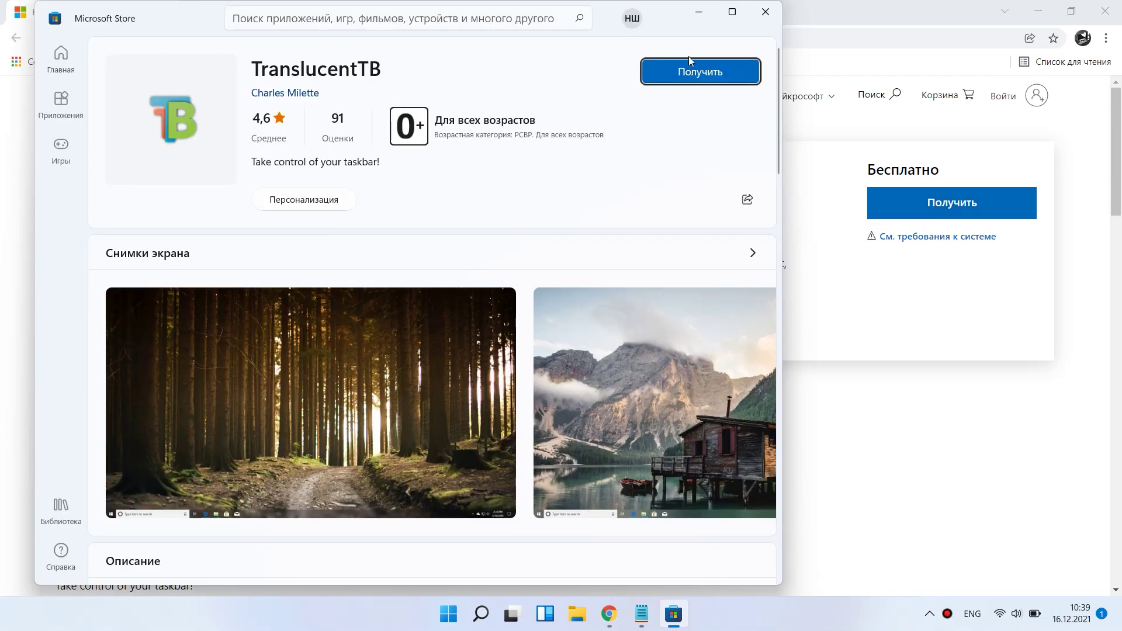
Install and launch TranslucentTB from the store, and move the File Explorer window higher on the desktop
left_click(694, 72)
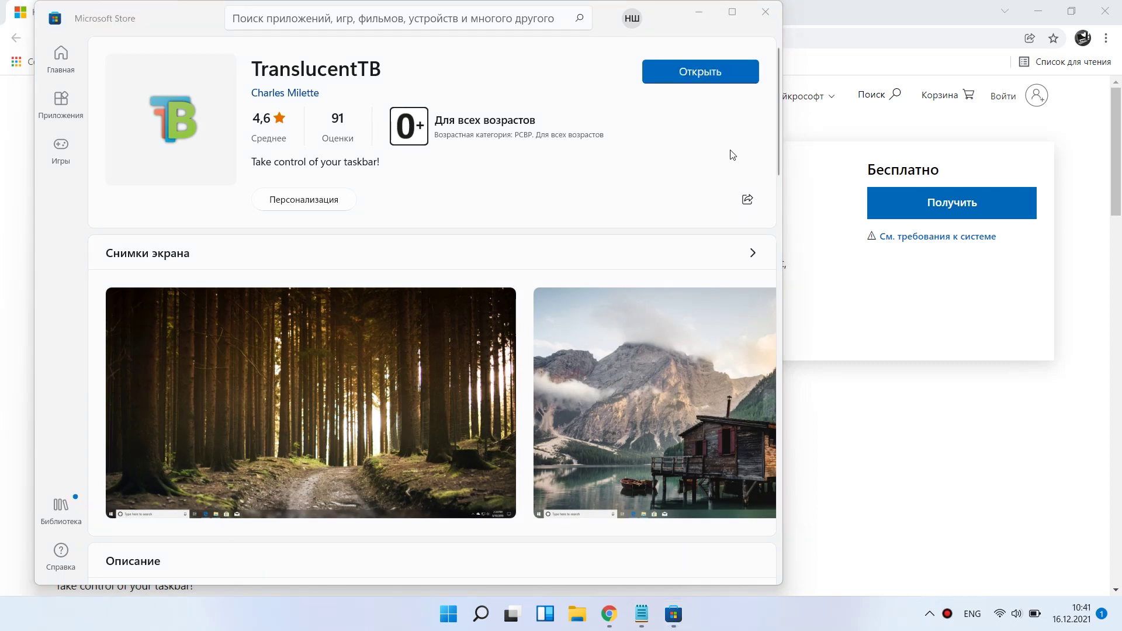
left_click(700, 70)
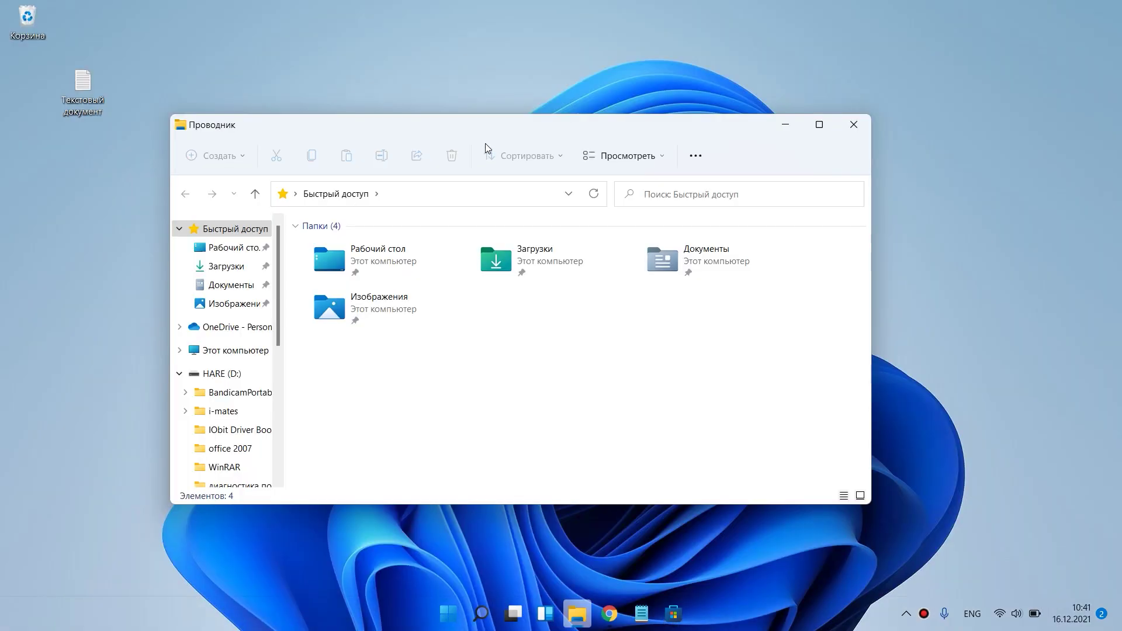
left_click_drag(485, 142, 494, 83)
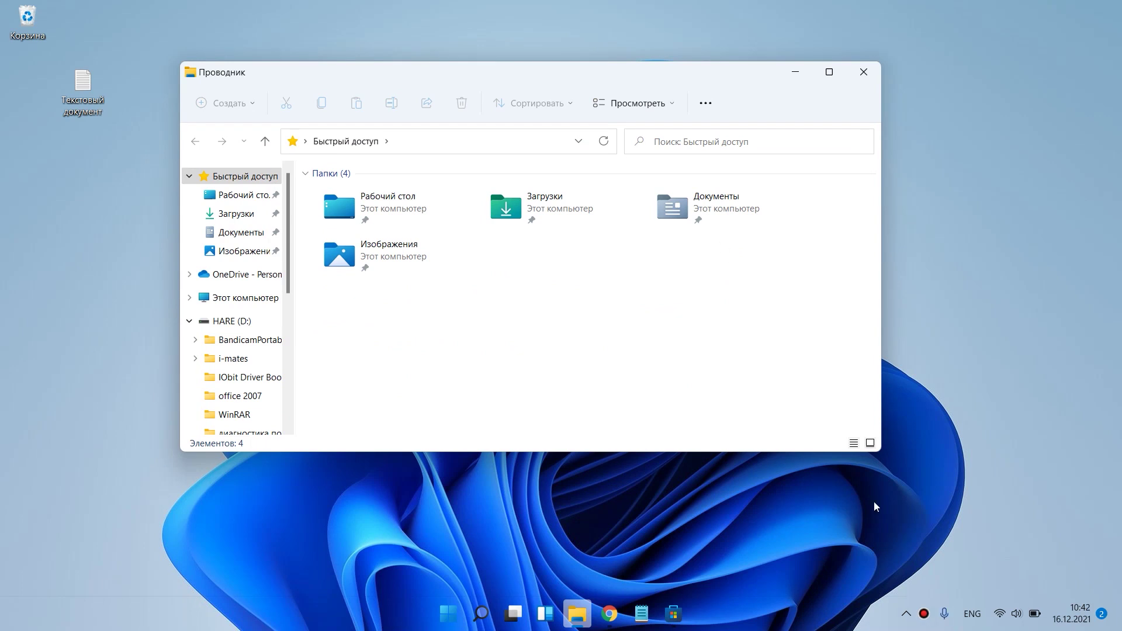
Exit TranslucentTB from its hidden notification-area entry
left_click(907, 621)
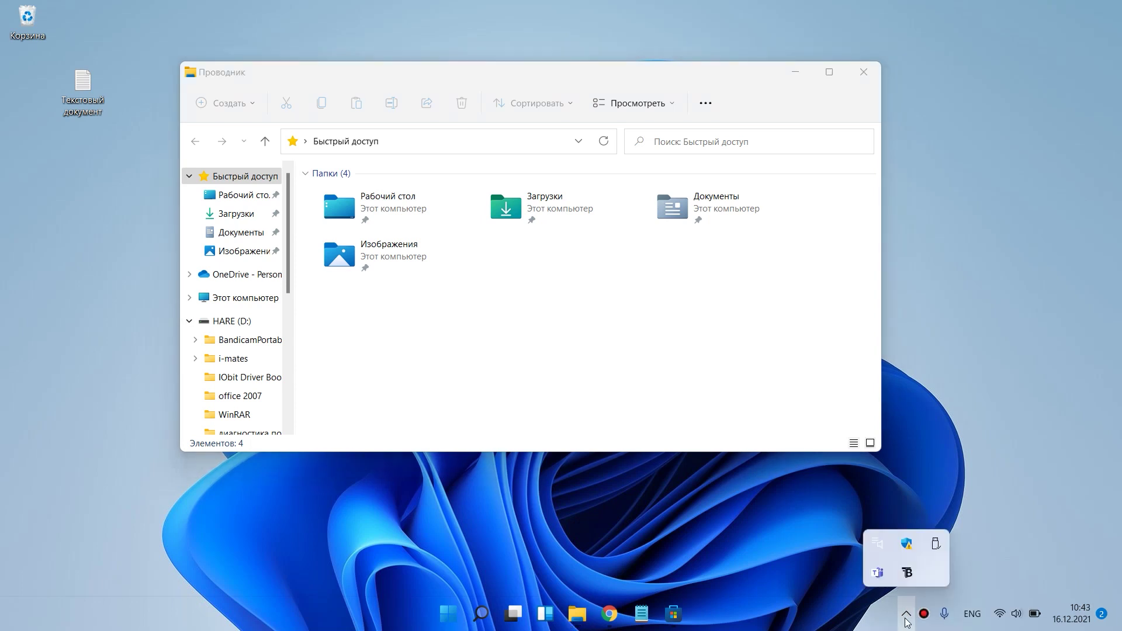
right_click(906, 572)
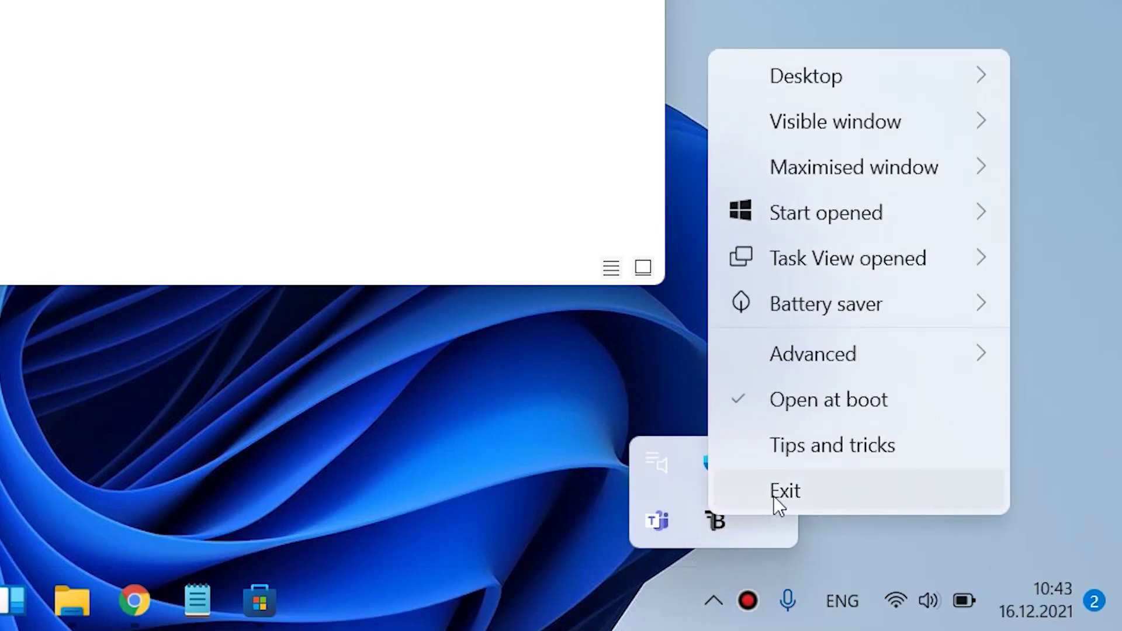
left_click(790, 488)
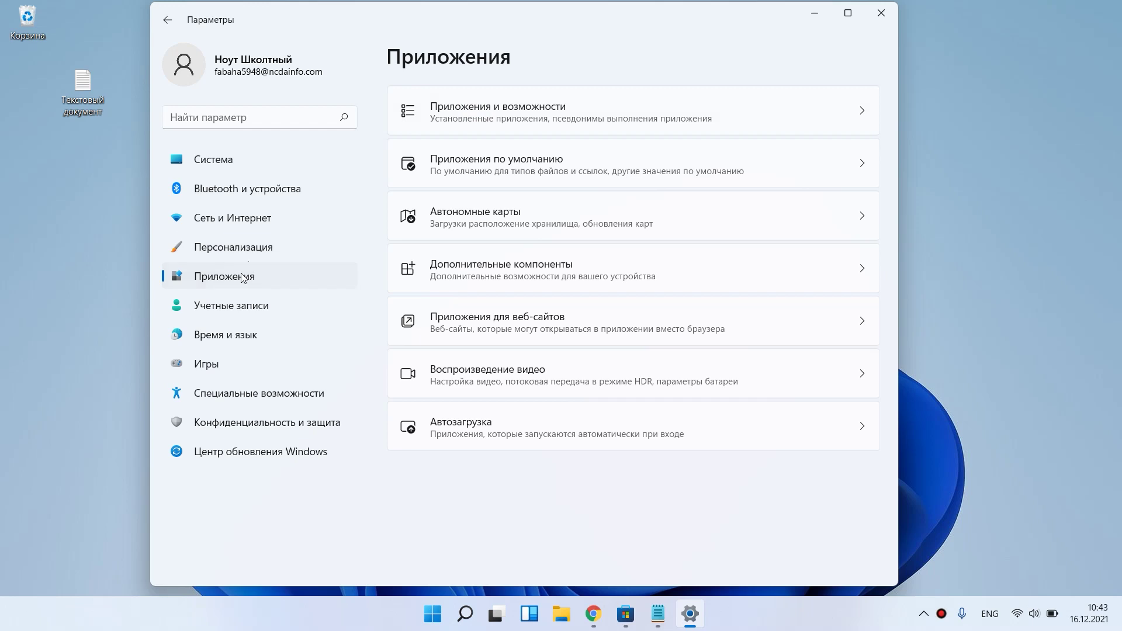
Open the installed apps list in Settings and bring up the options of a listed app
left_click(518, 116)
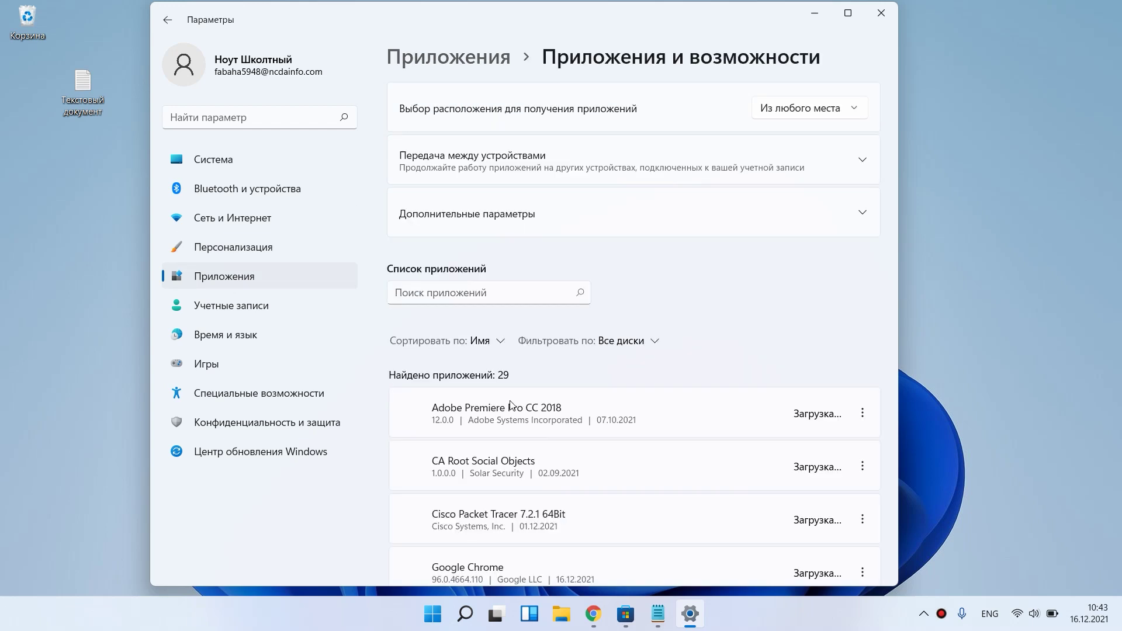
left_click(861, 474)
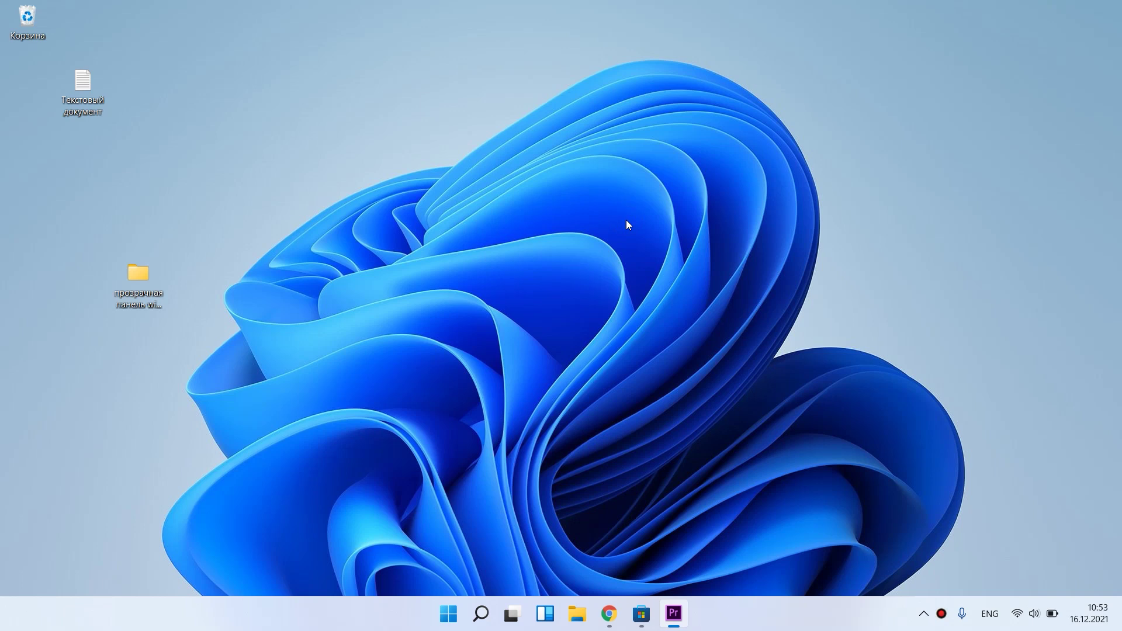
Look through the context menus of the taskbar and the Start button, and close Task Manager
right_click(807, 602)
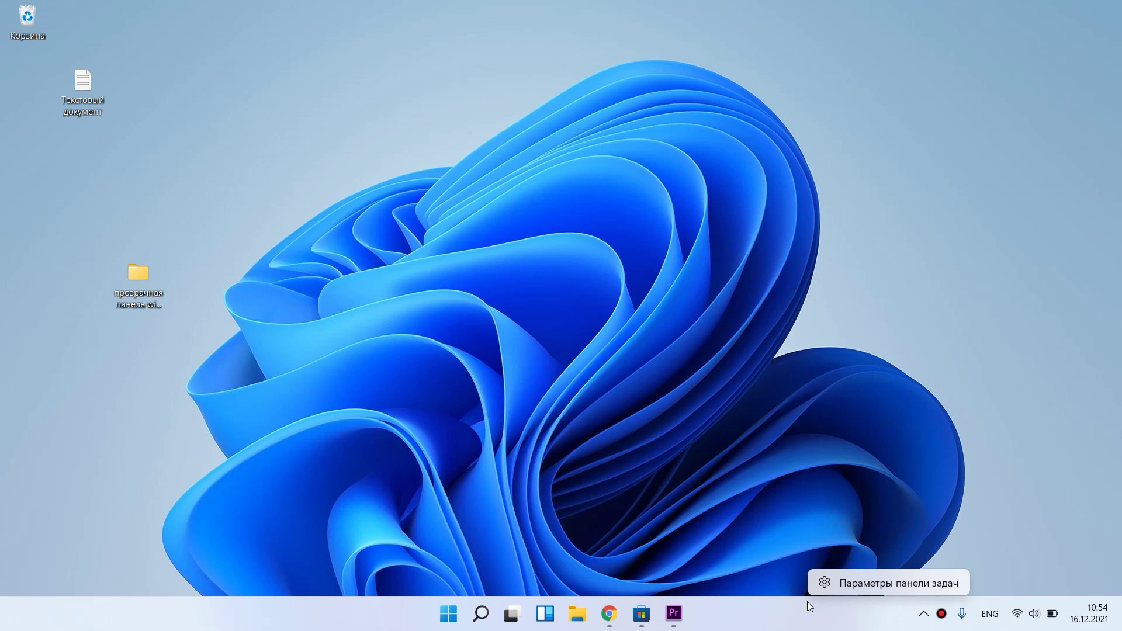
left_click(780, 608)
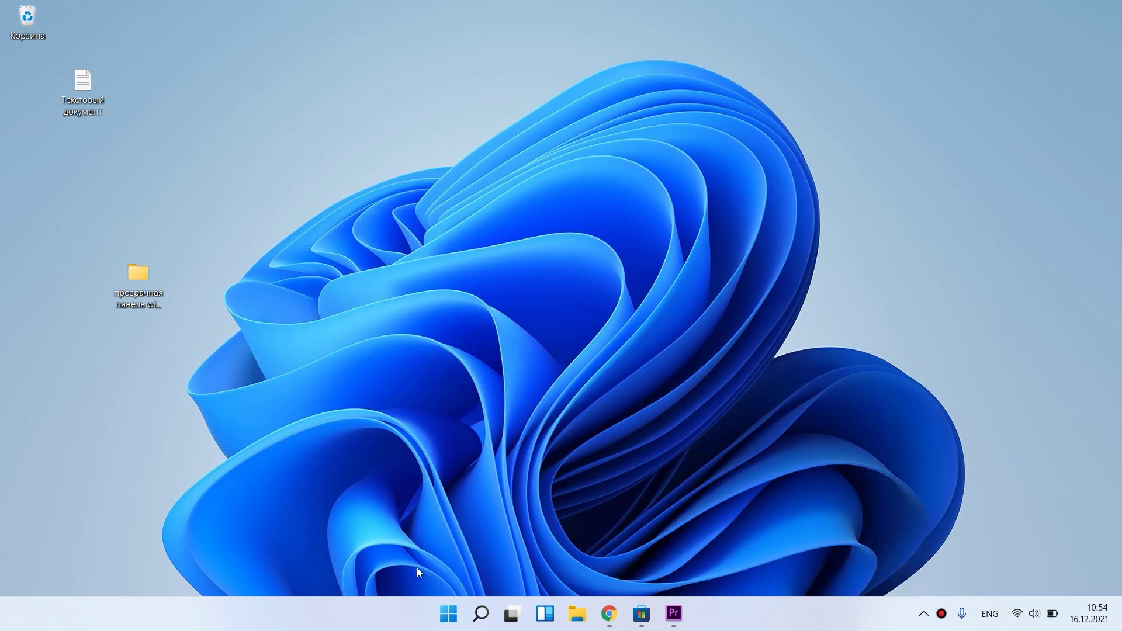
right_click(447, 611)
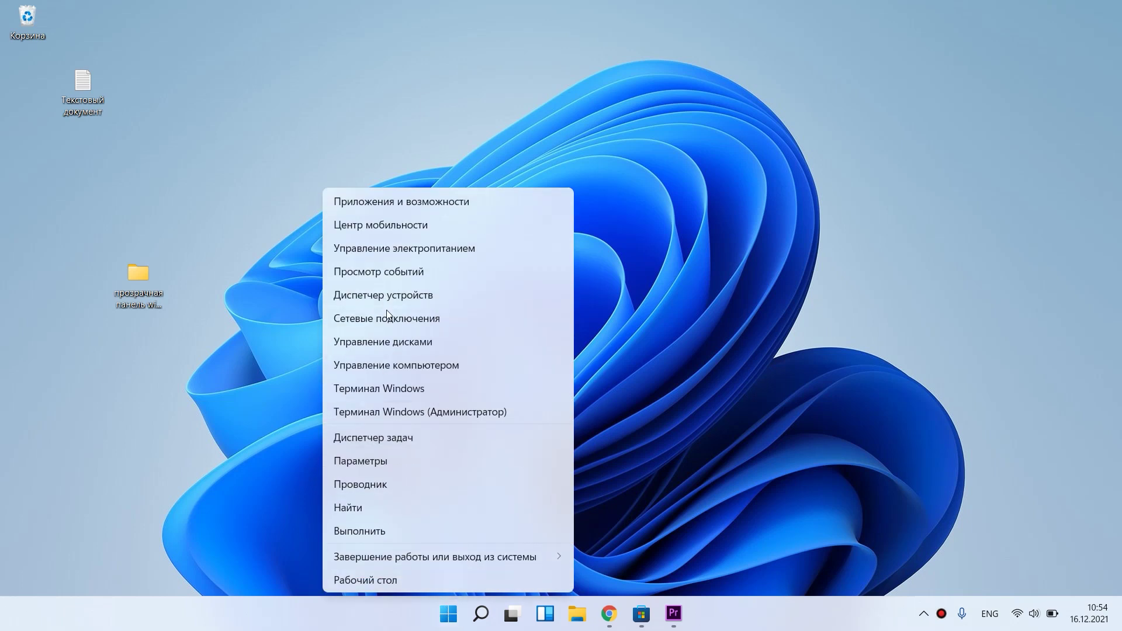
left_click(237, 608)
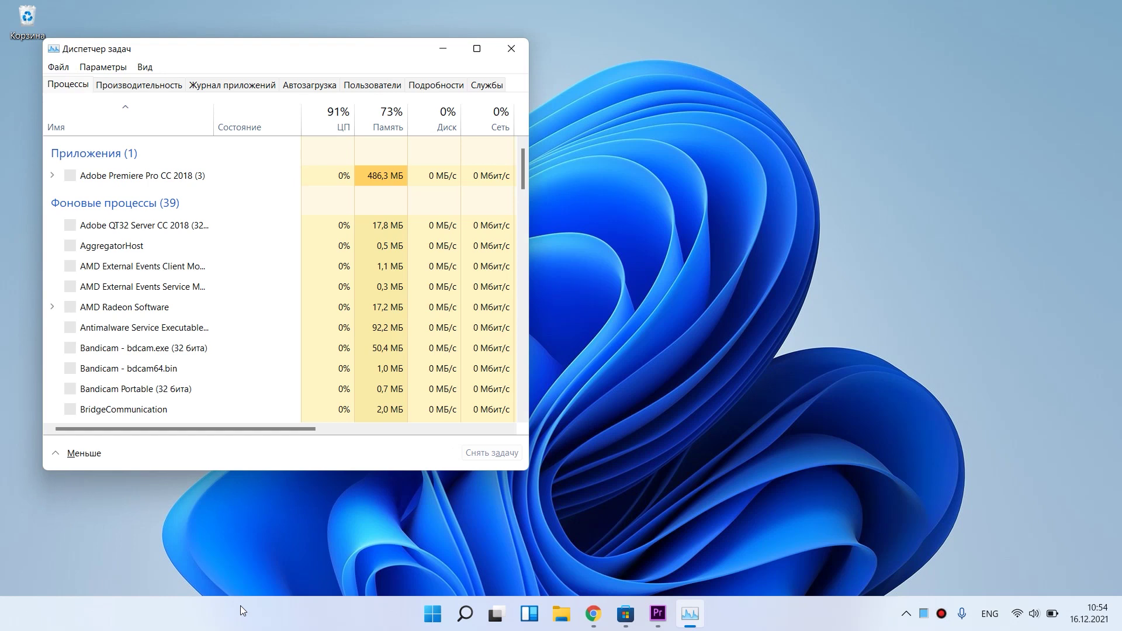
key("alt+F4")
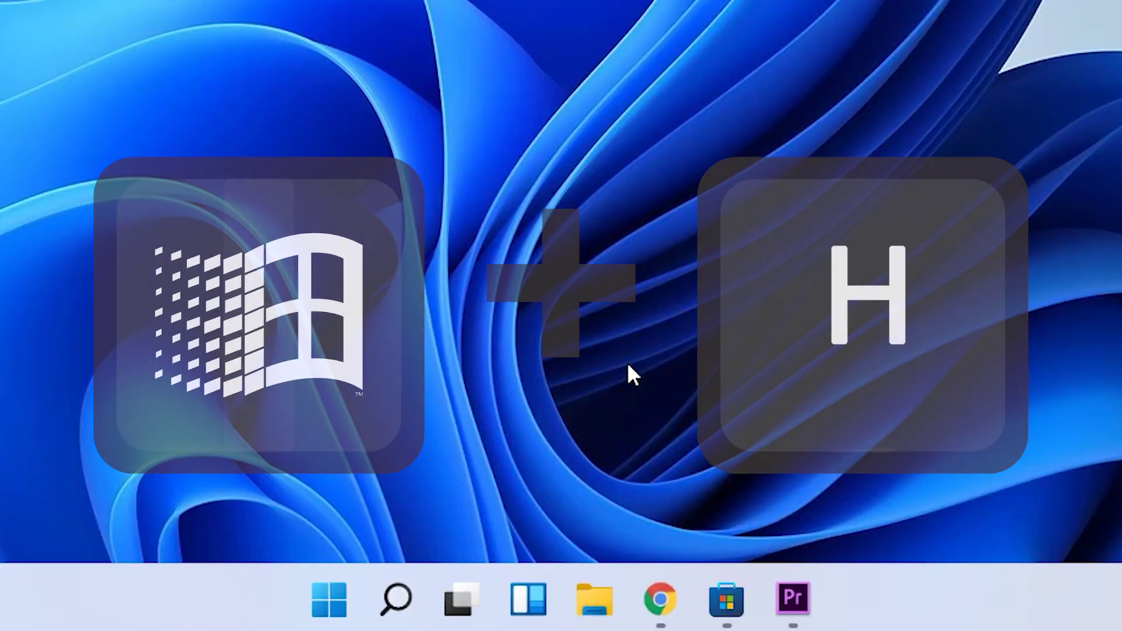
Bring up voice typing, and search Windows for "micr" to open Microsoft Store
key("super+h")
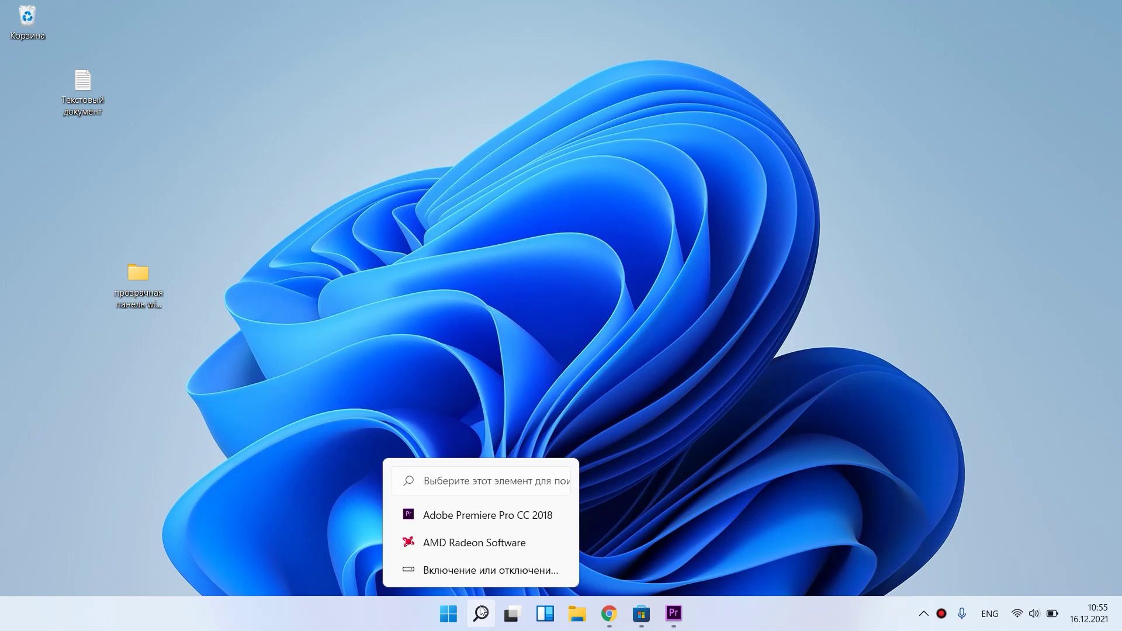
left_click(480, 611)
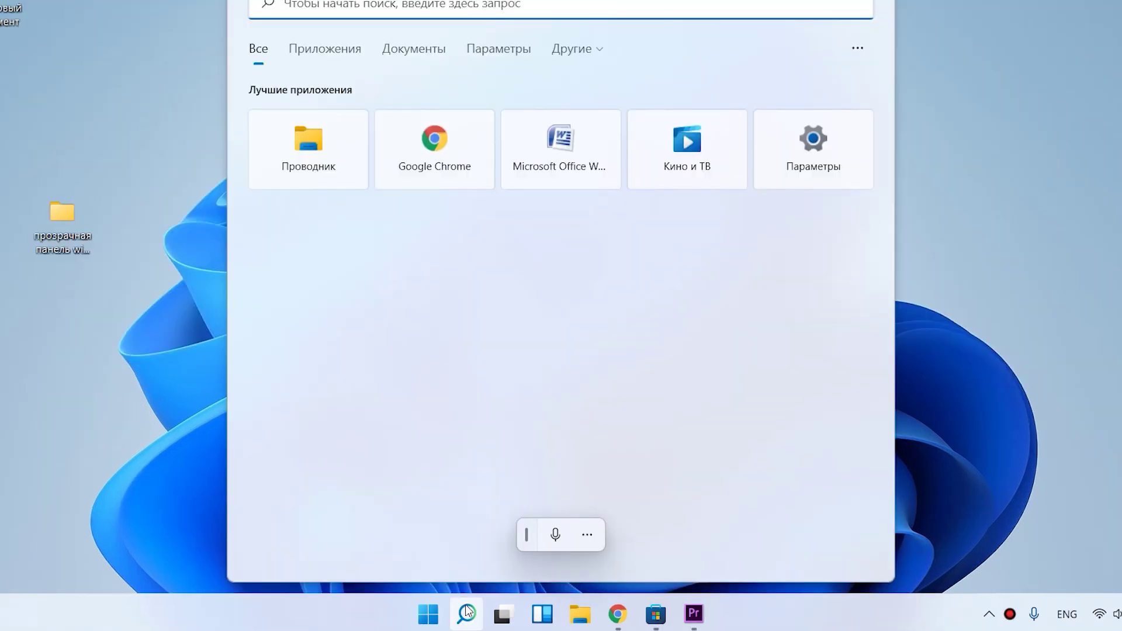
type("micr")
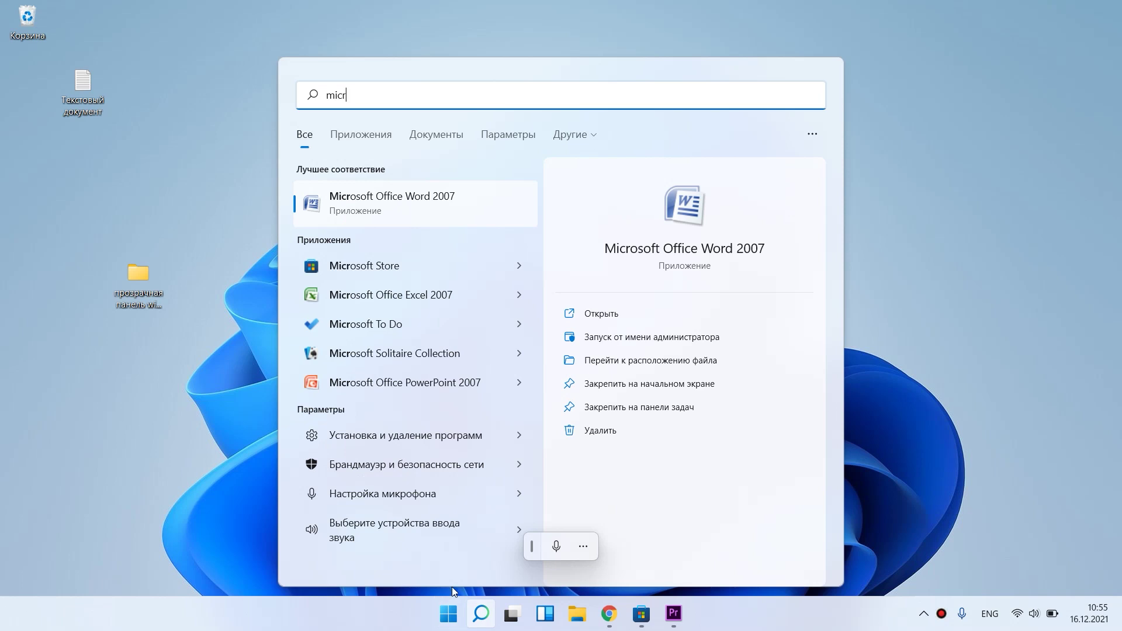
left_click(362, 265)
Search Microsoft Store for "tiktok" and open the TikTok app
left_click(283, 23)
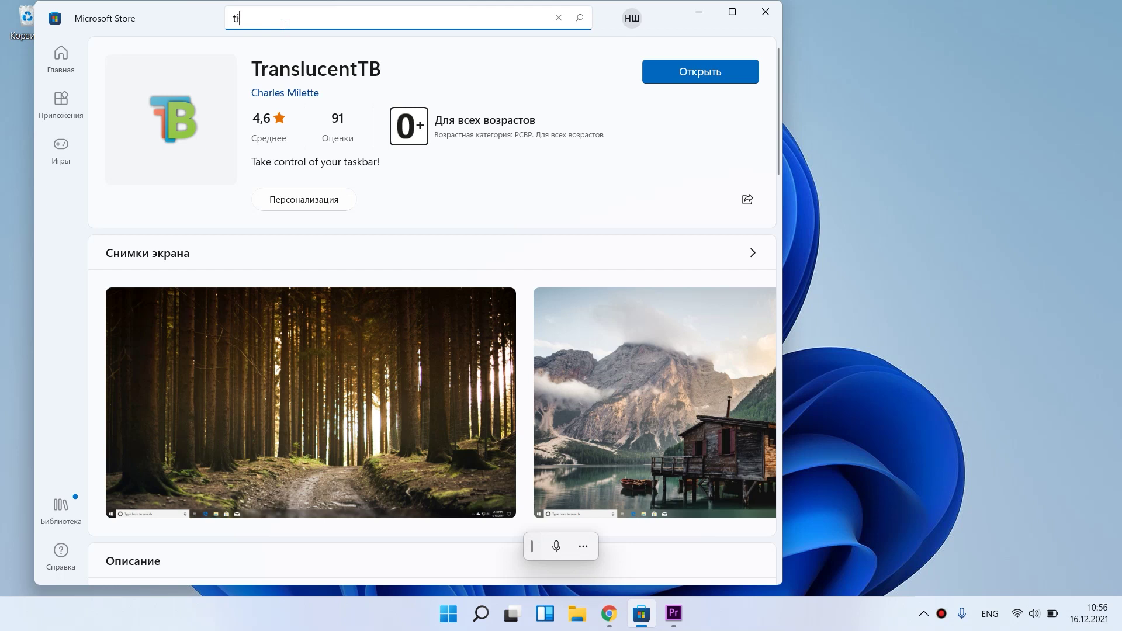
type("ktok")
key("Return")
left_click(635, 187)
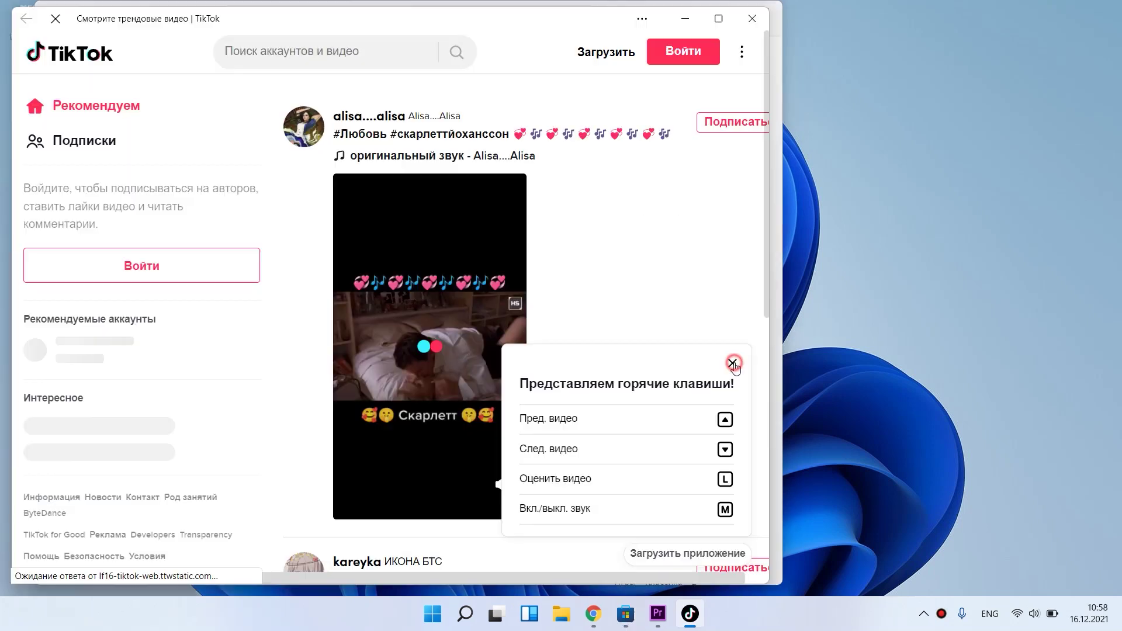
Dismiss the hotkeys notice in TikTok and browse the recommended videos
left_click(733, 364)
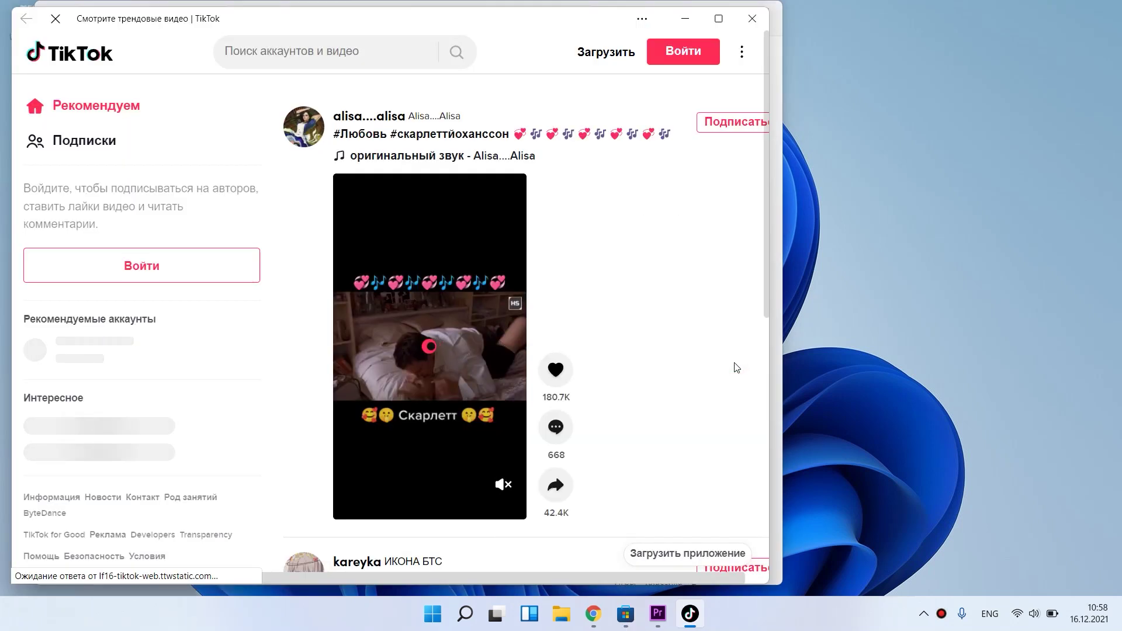
scroll(614, 359, "down", 1)
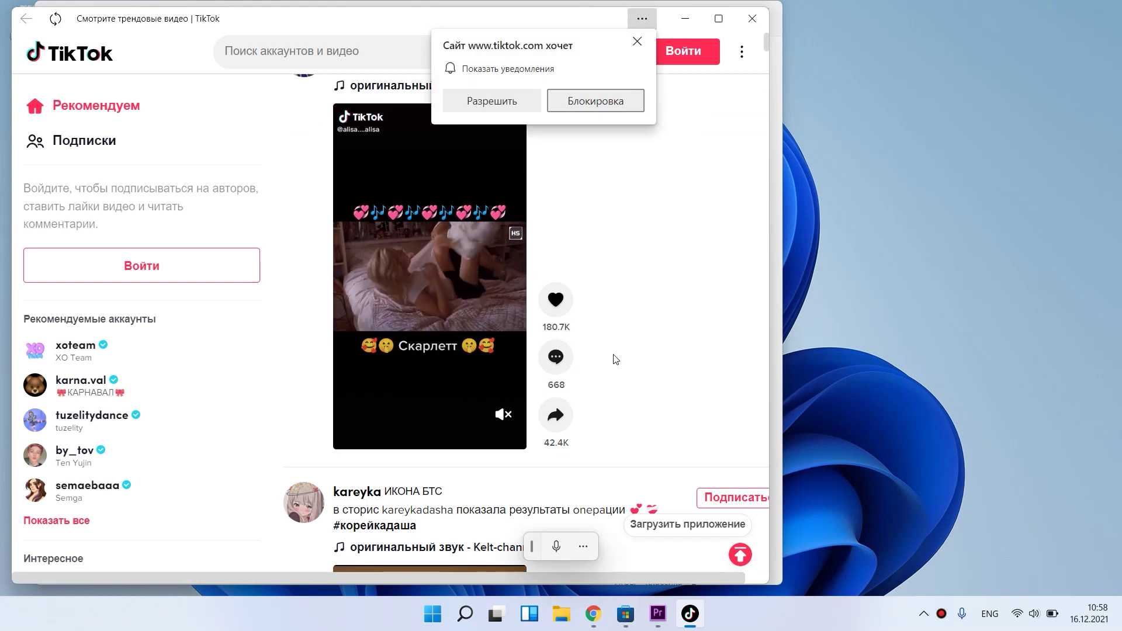
scroll(616, 359, "down", 3)
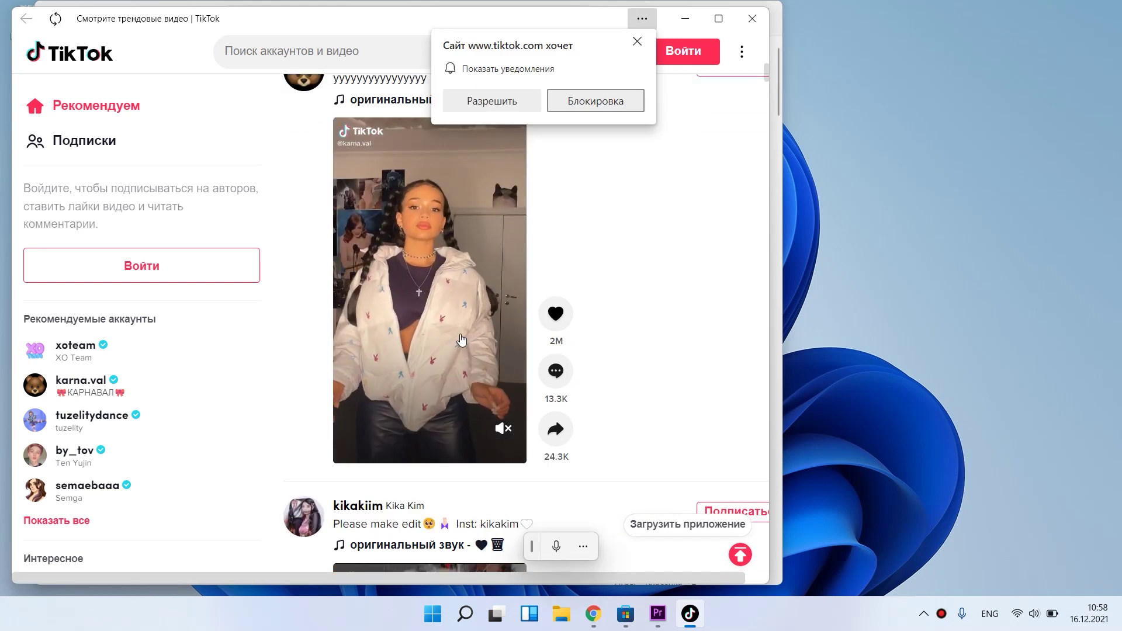